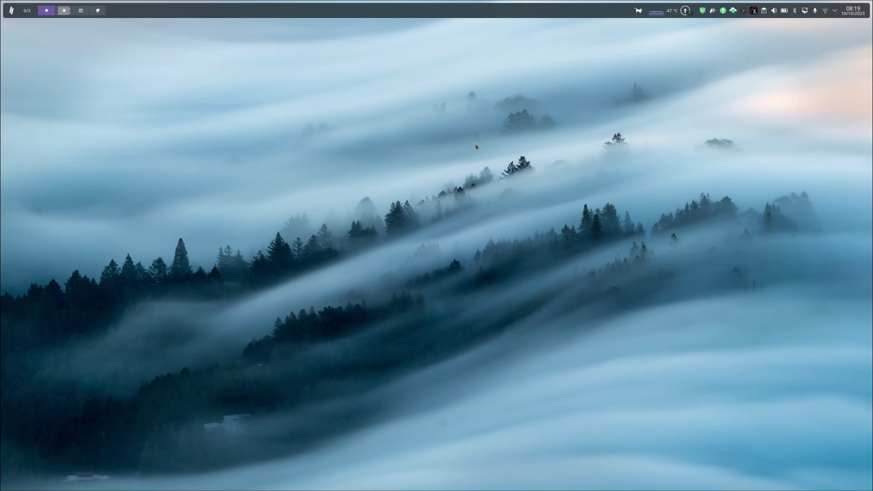
Launch the Vivaldi browser from KRunner by searching 'viv'.
key("alt+space")
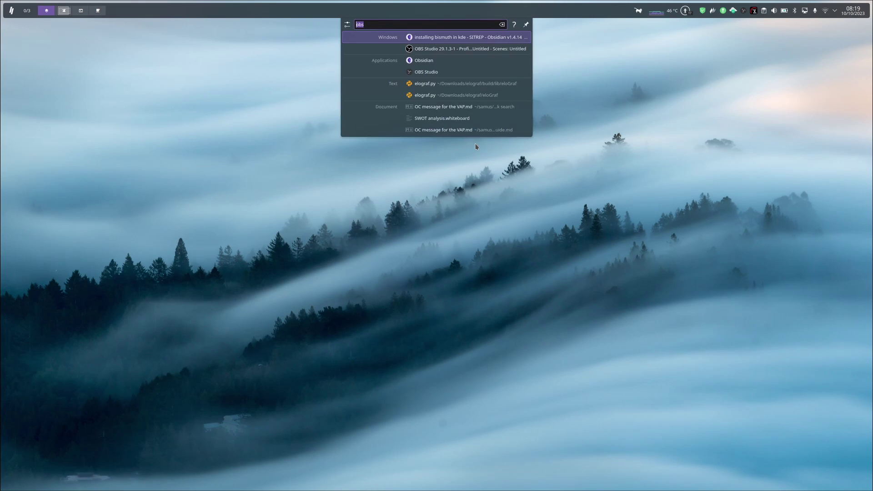
type("viv")
key("Return")
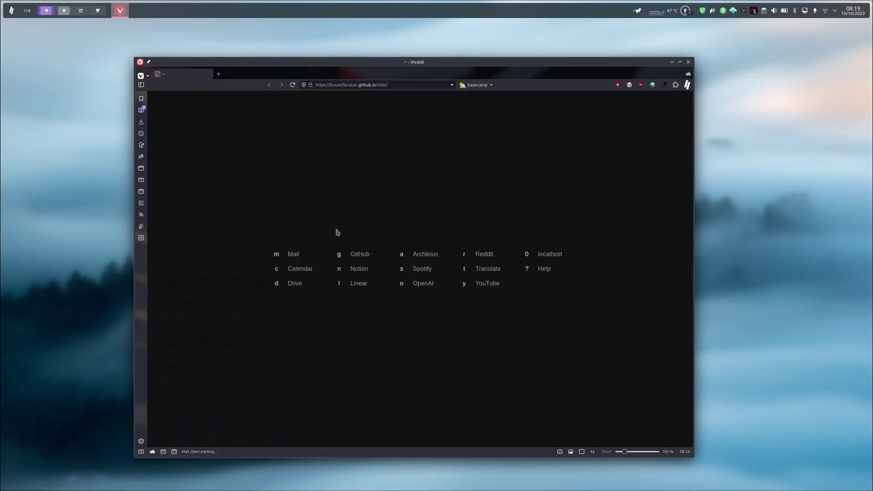
Go to GitHub from the start page, search 'bismuth', and open the Bismuth-Forge/bismuth repository.
left_click(359, 253)
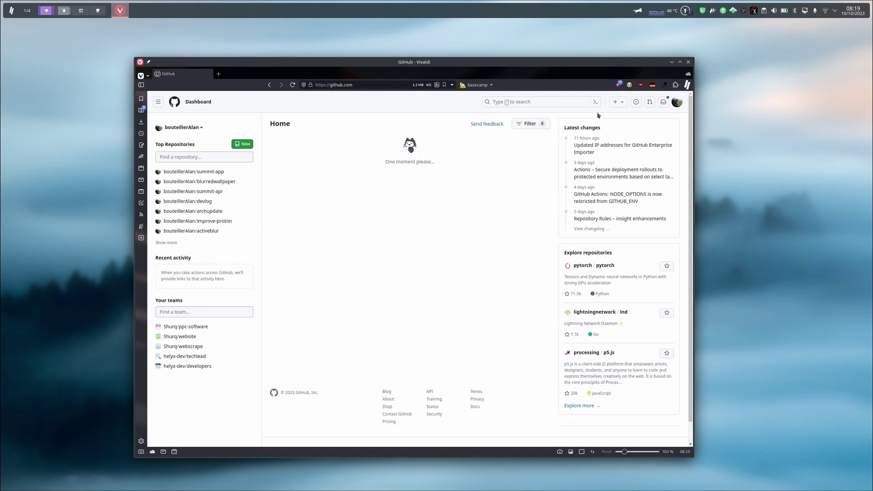
left_click(550, 102)
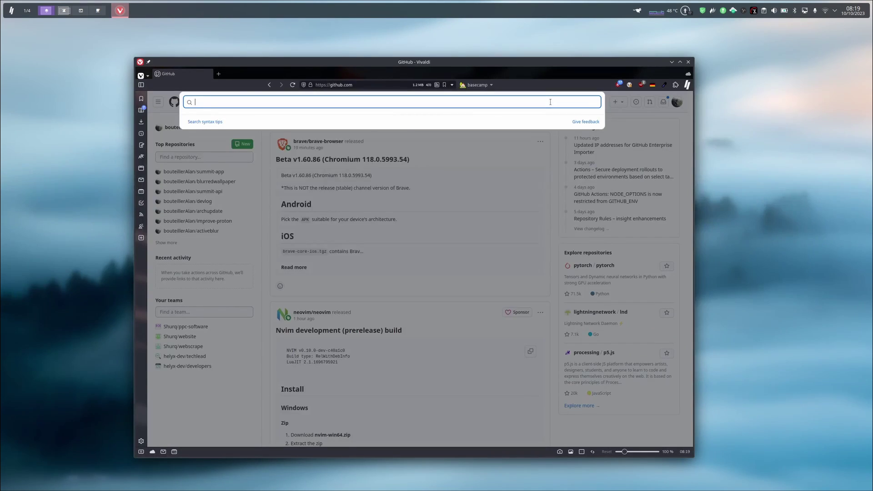
type("bis")
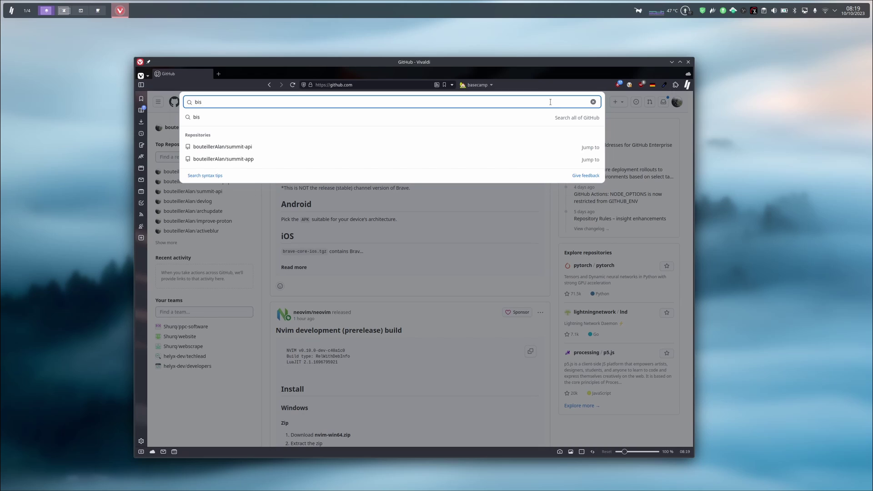
type("muth")
key("Return")
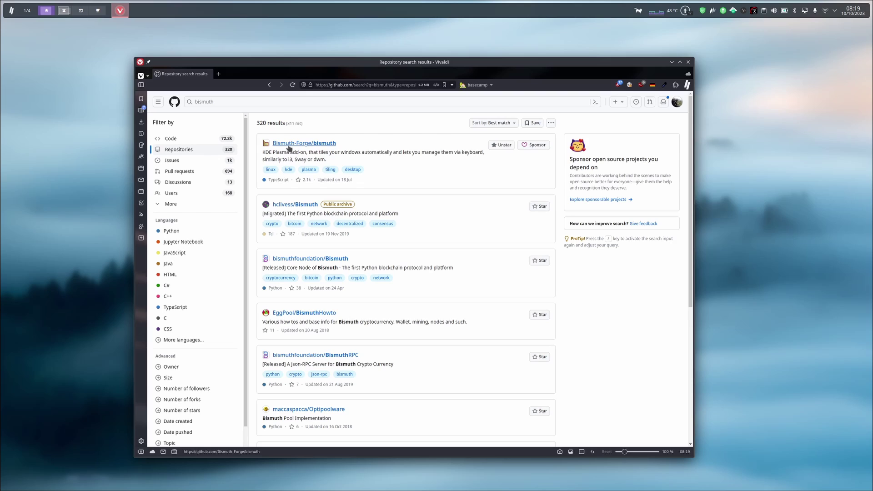
left_click(318, 147)
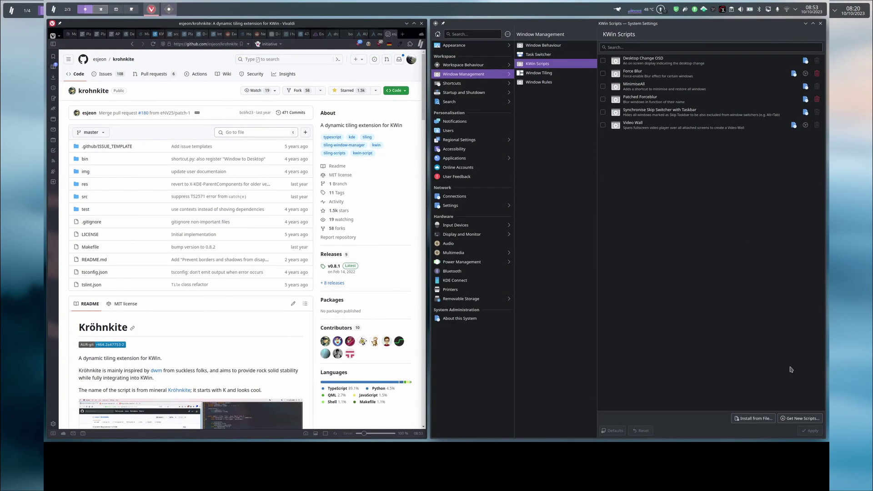
In Get New Scripts, search 'kro' and open the Krohnkite script's detail page.
left_click(801, 419)
type("kro")
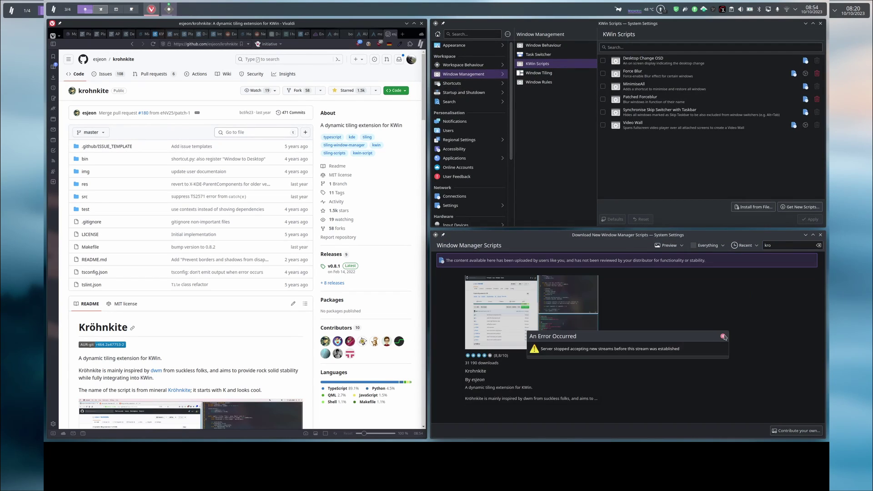
left_click(535, 308)
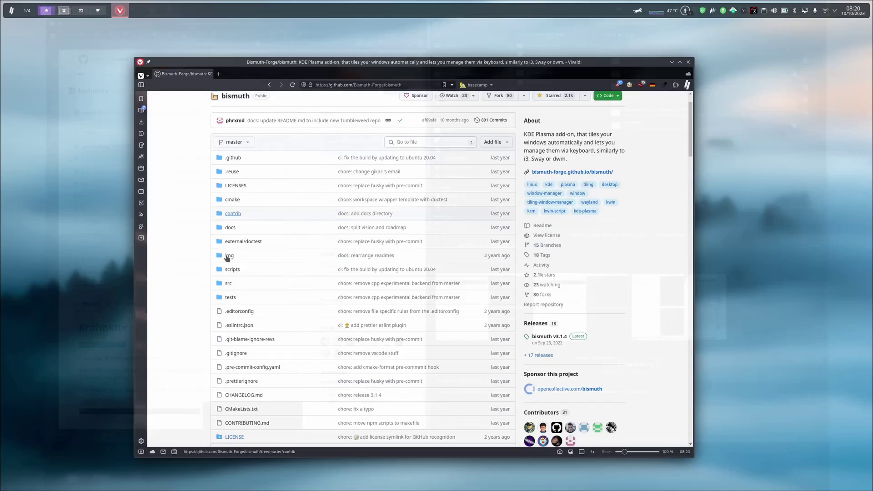
Open the README's Arch Linux AUR link in a new tab and view the kwin-bismuth package.
scroll(207, 233, "down", 15)
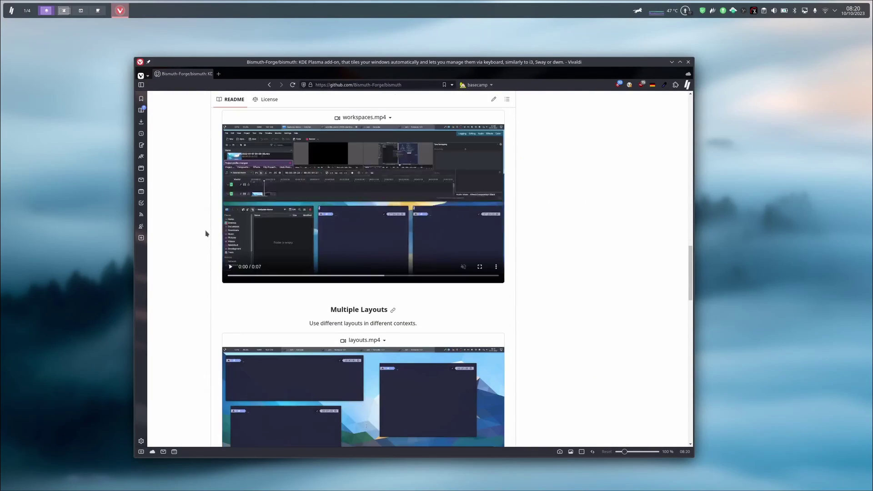
scroll(206, 233, "down", 5)
scroll(204, 236, "down", 2)
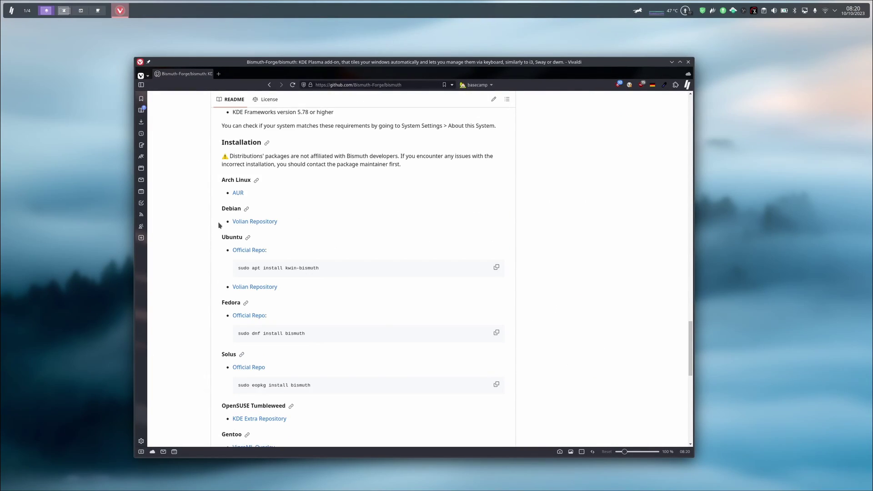
scroll(193, 250, "down", 1)
scroll(194, 251, "up", 1)
right_click(236, 193)
left_click(271, 198)
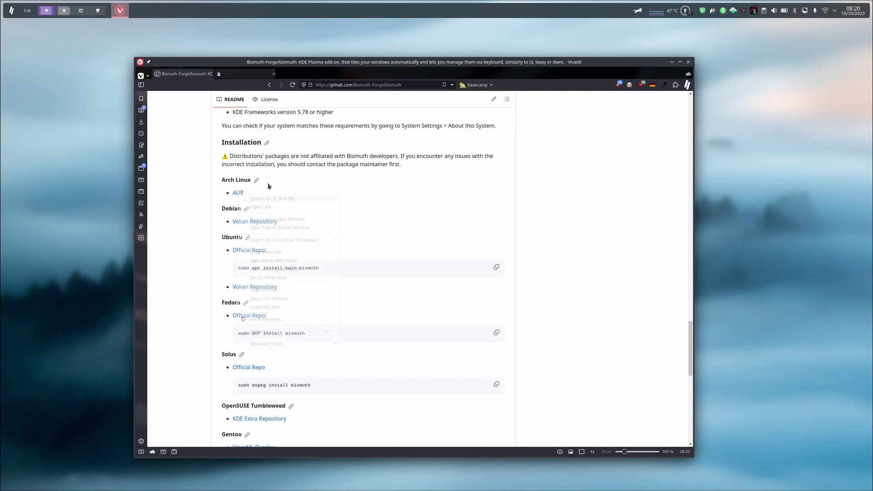
left_click(246, 74)
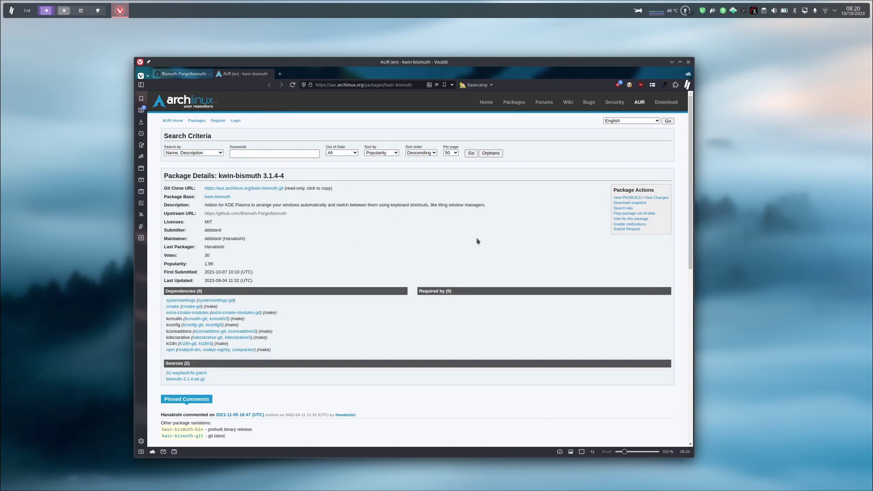
In a new terminal, run 'yay -S kwin-bismuth'.
key("super+Return")
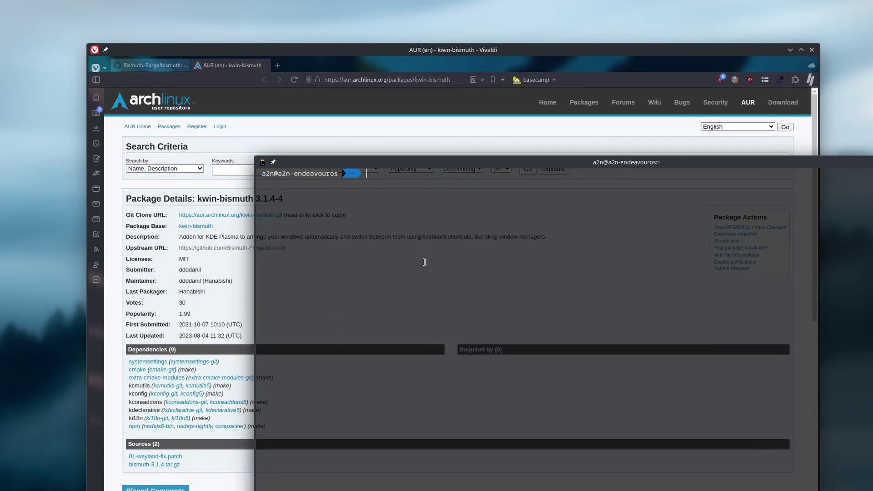
type("yay -S")
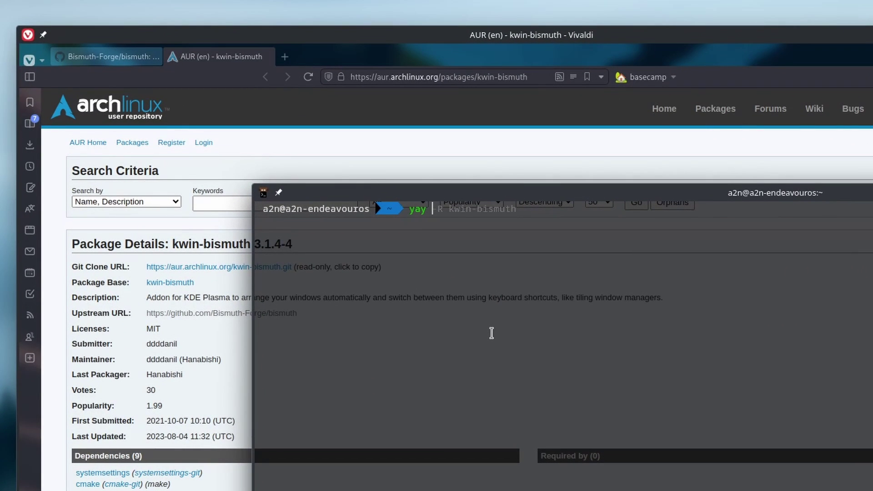
key("Right")
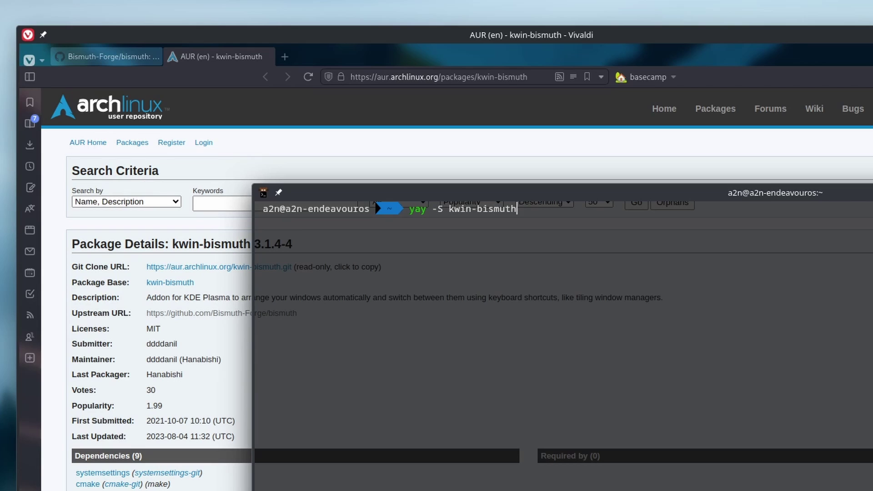
key("Return")
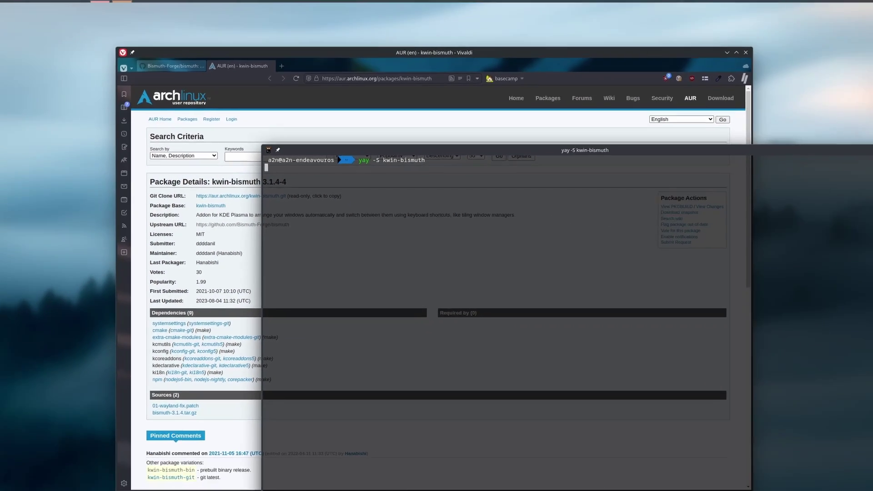
Answer the yay prompts: clean-build all (A), skip diffs, remove make dependencies, enter the sudo password.
type("A")
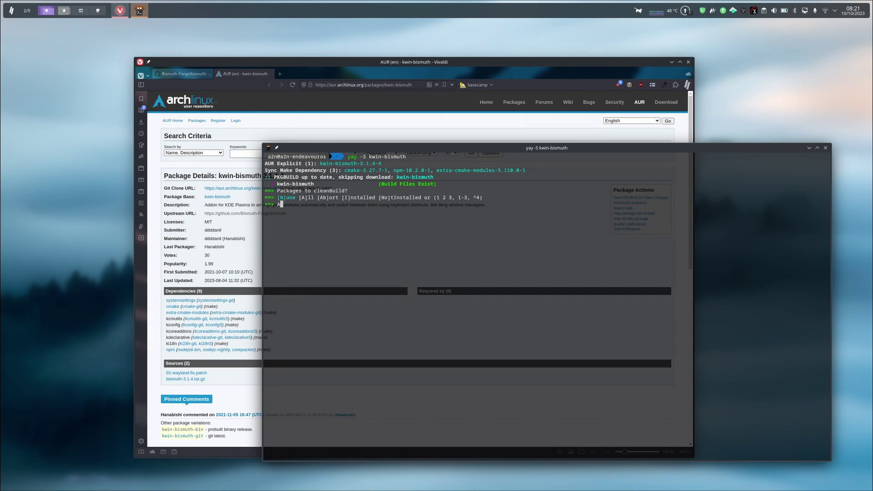
key("Return")
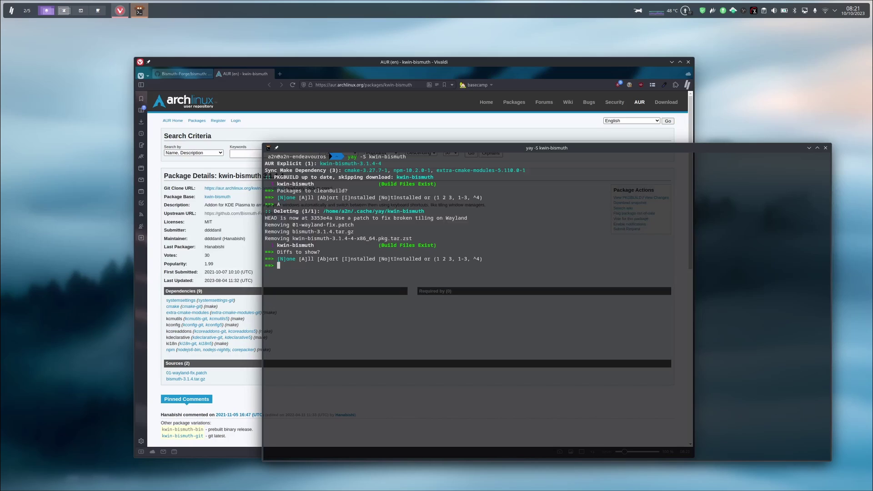
key("Return")
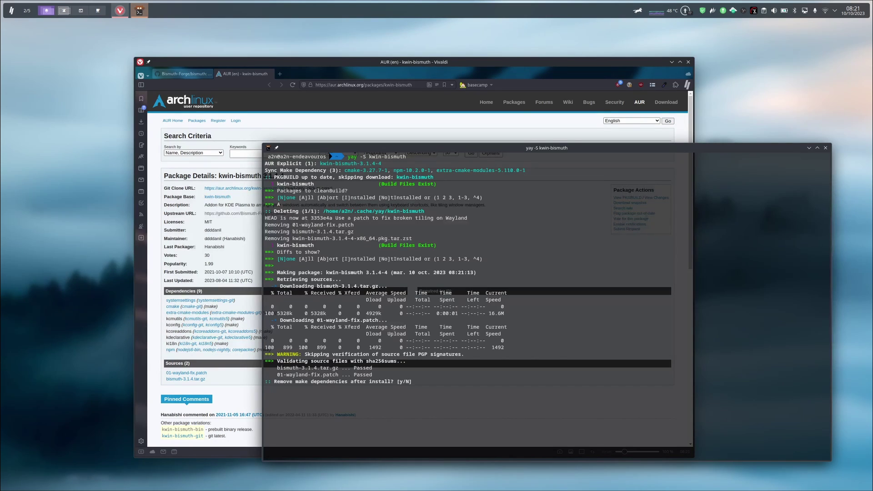
type("y")
key("Return")
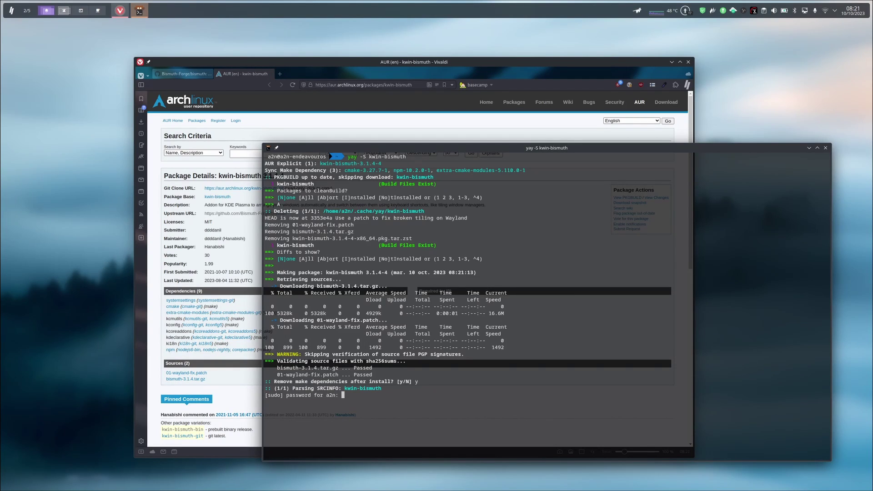
key("Return")
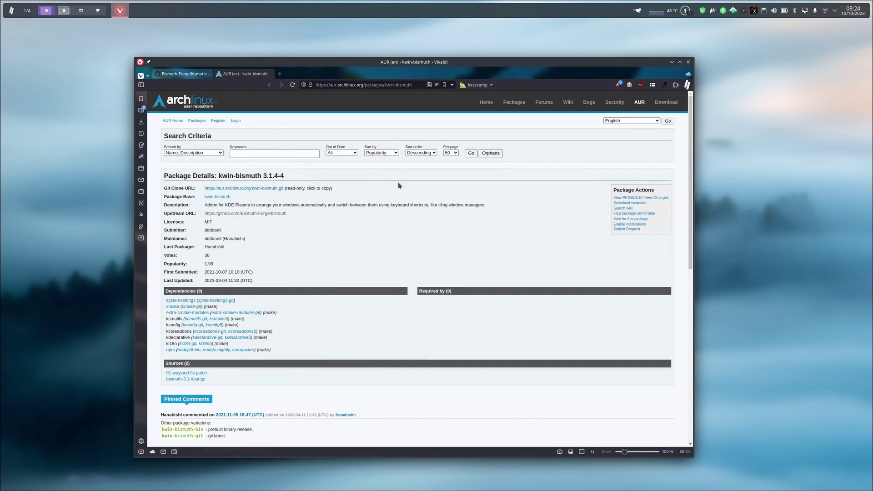
Launch System Settings from KRunner by searching 'syste'.
key("alt+space")
type("syste")
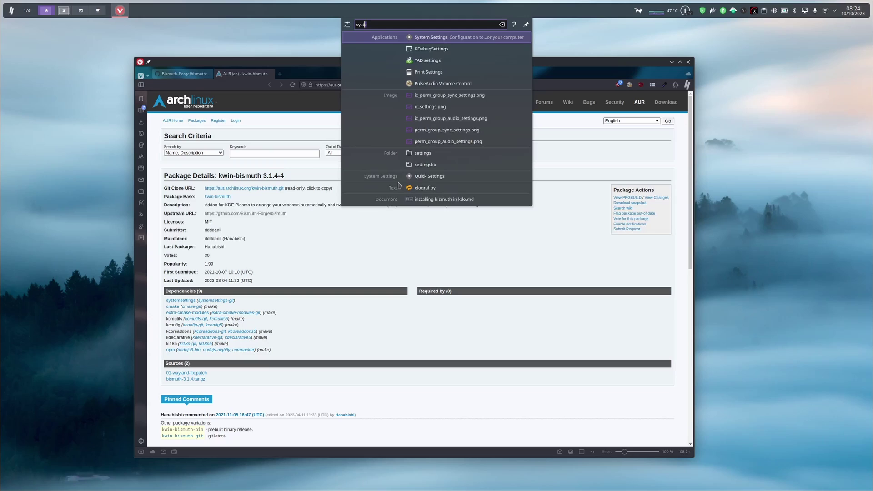
key("Return")
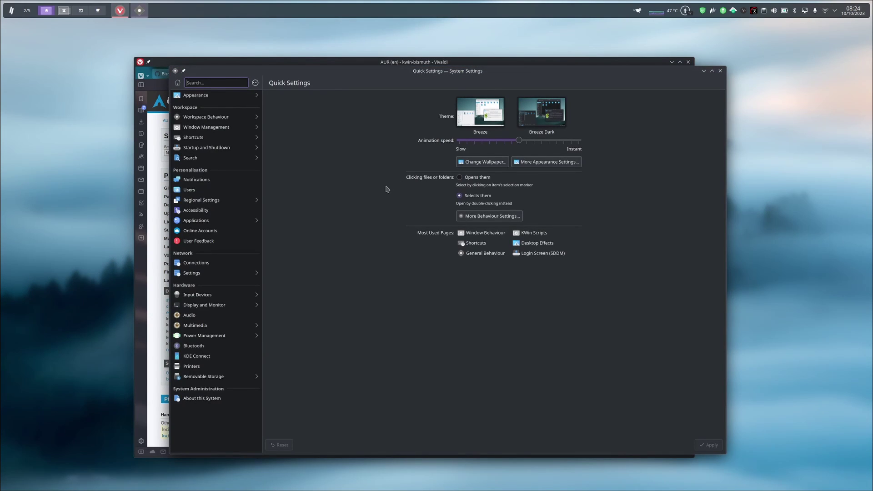
Under Window Management > Window Tiling, check Enable window tiling and apply it.
left_click(224, 130)
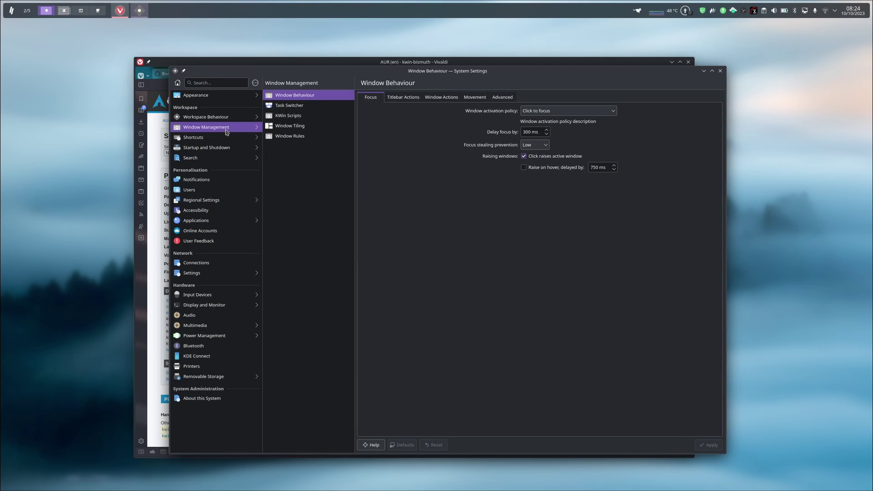
left_click(305, 131)
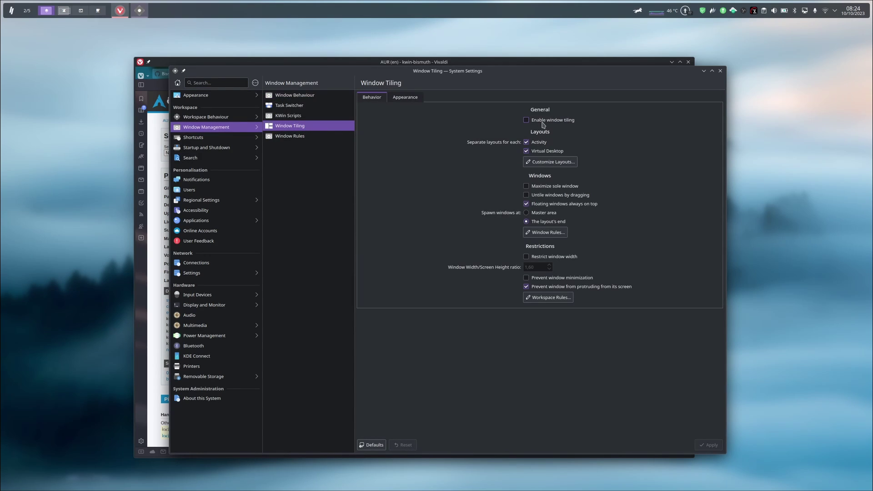
left_click(540, 122)
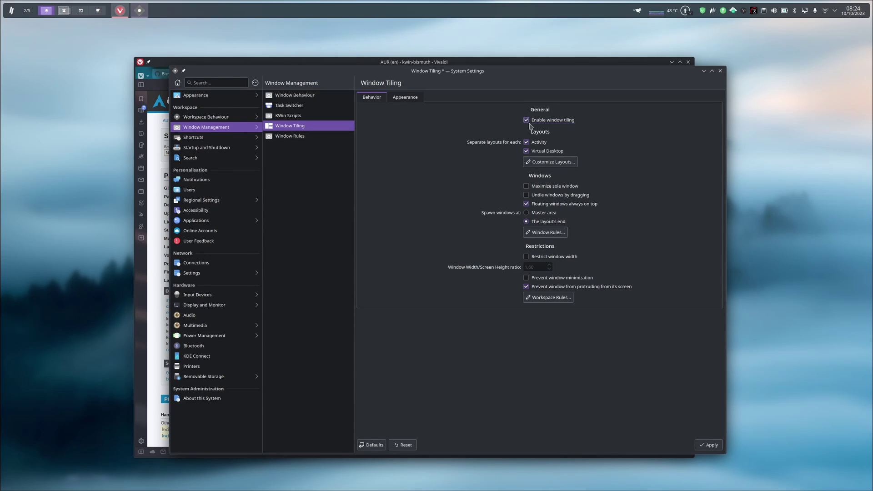
left_click(711, 446)
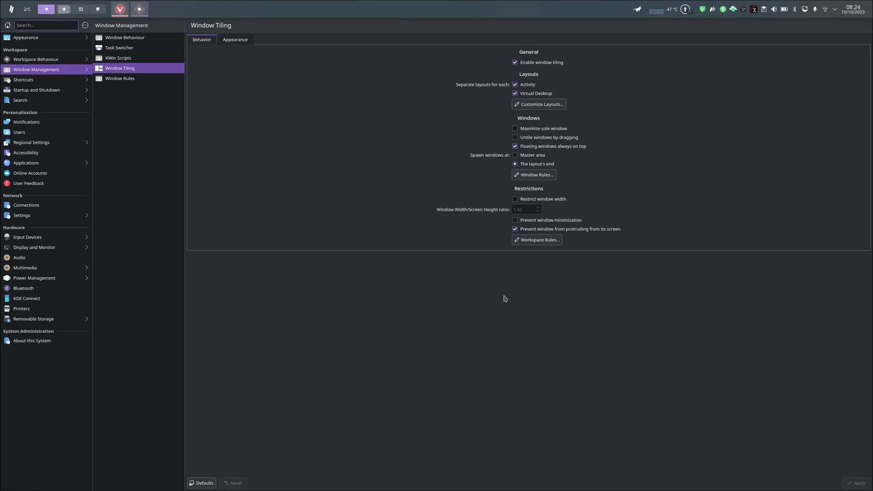
Switch to the Spiral tiling layout with the Super+\ shortcut, tiling Settings beside Vivaldi.
key("super+backslash")
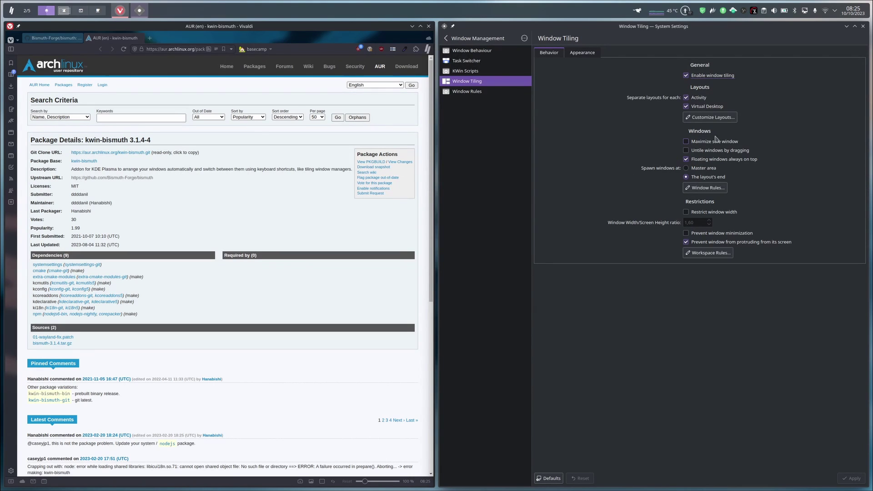
left_click(725, 119)
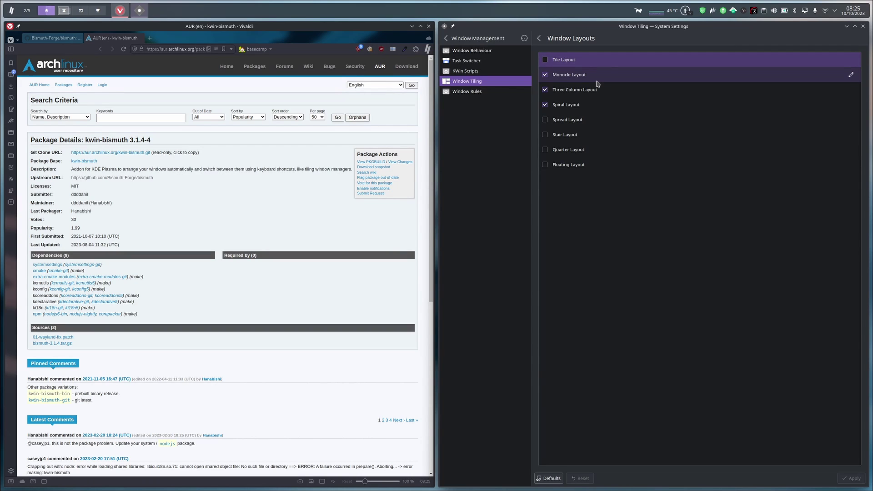
key("alt+Left")
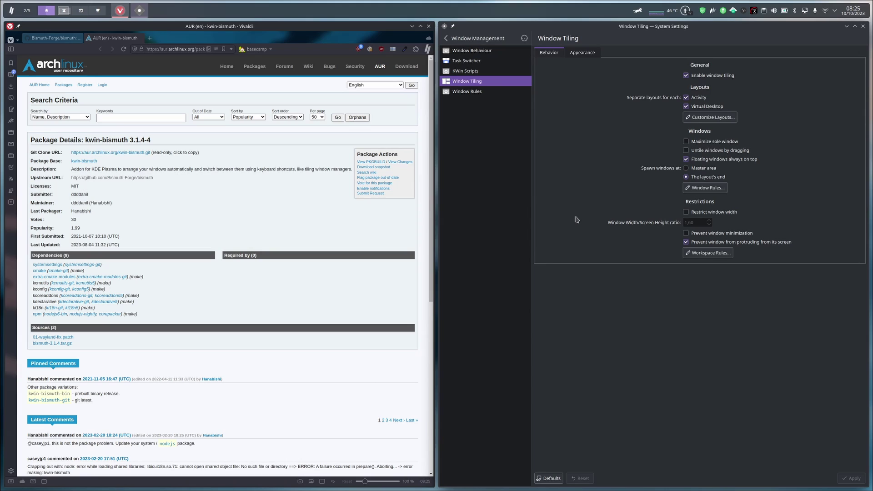
left_click(715, 192)
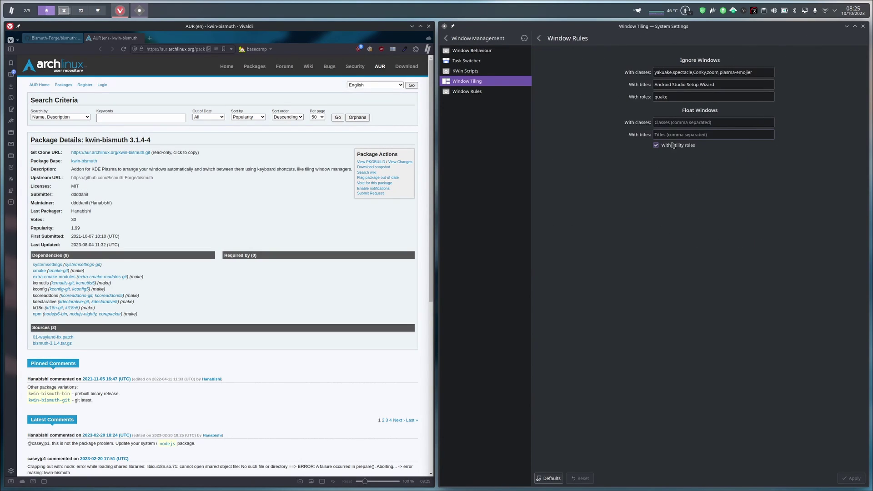
left_click(727, 85)
key("ctrl+shift+Left")
key("ctrl+shift+Left")
key("ctrl+shift+Left")
key("ctrl+shift+Left")
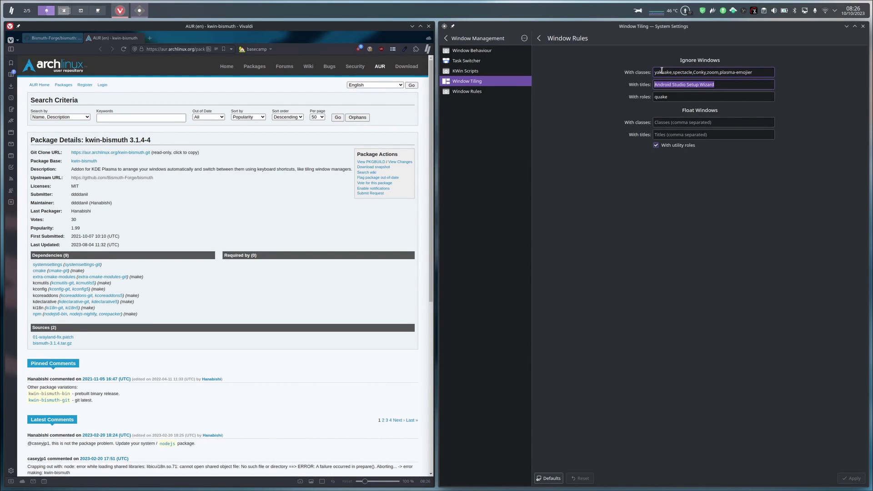
left_click(695, 97)
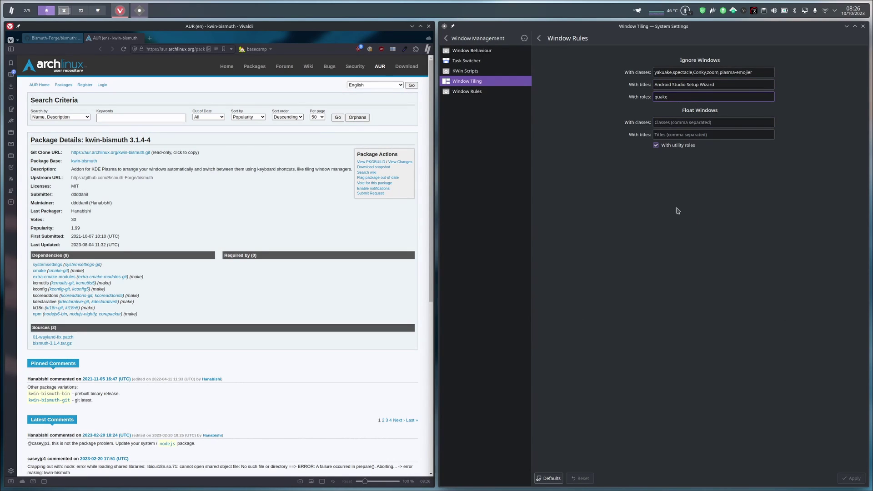
left_click(539, 38)
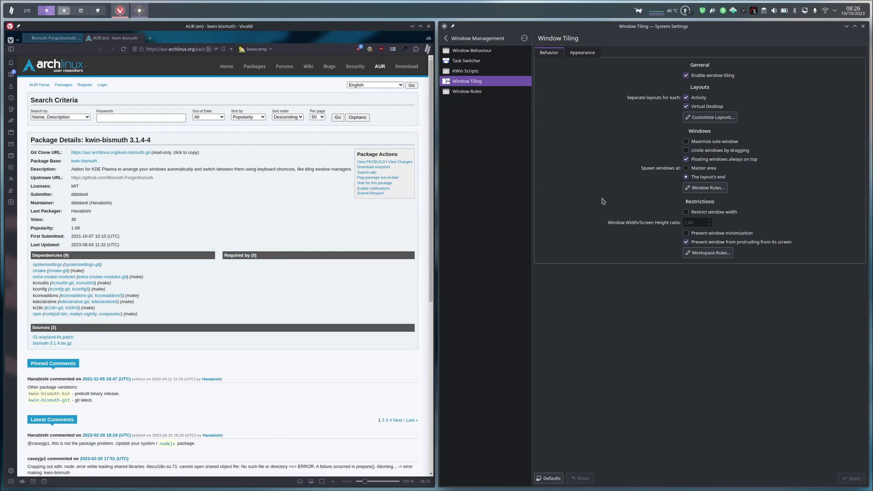
Show the Window Tiling Appearance tab, where all outer and inner gaps are 10 px.
left_click(583, 53)
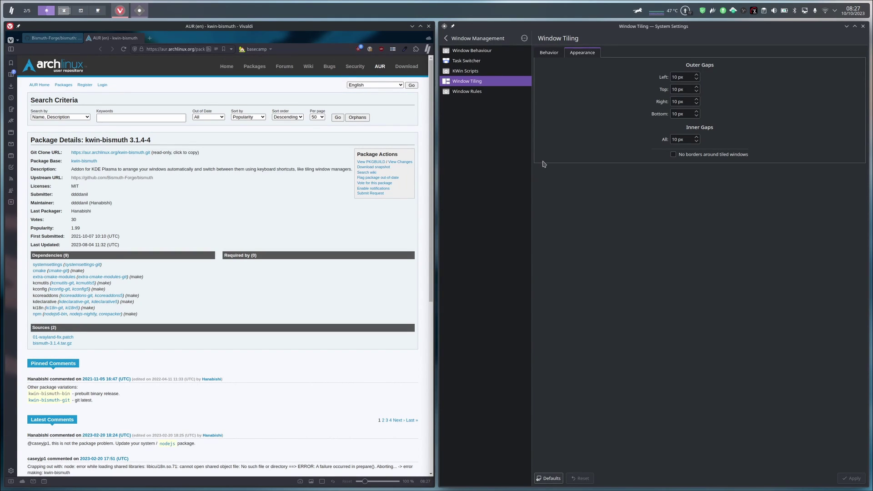
In Appearance > Window Decorations, try Bismuth, then select and apply Breeze instead.
left_click(455, 39)
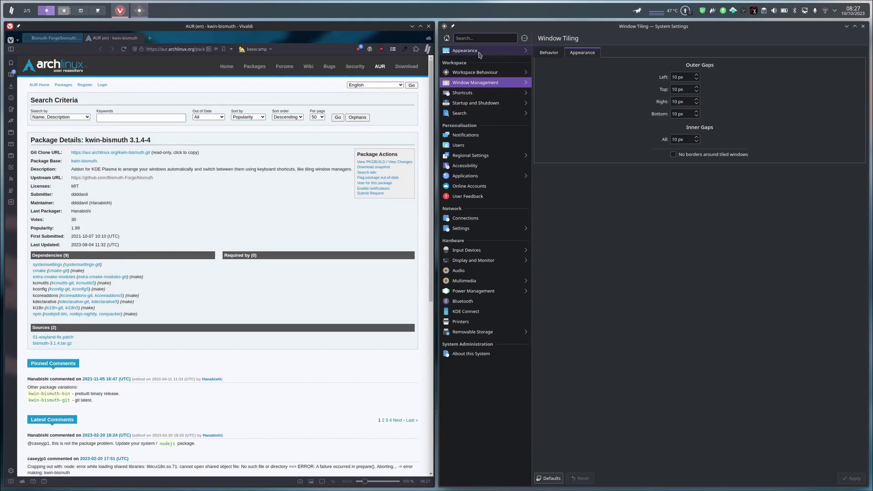
left_click(479, 52)
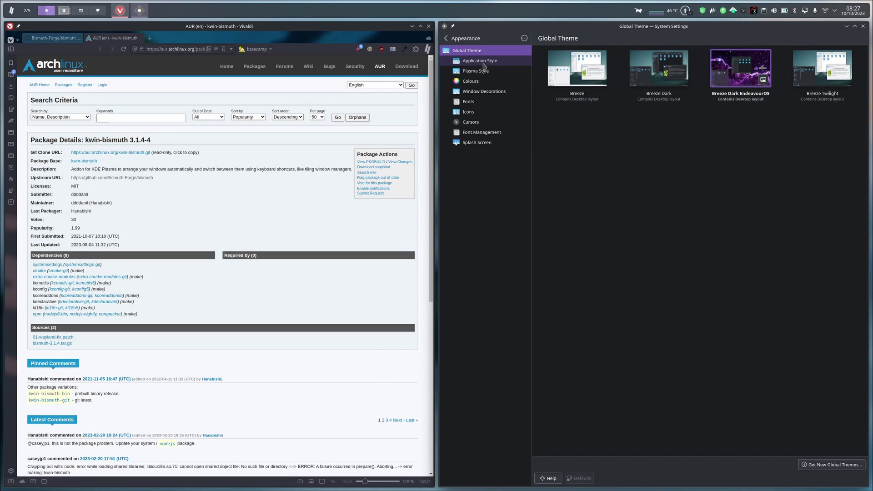
left_click(487, 92)
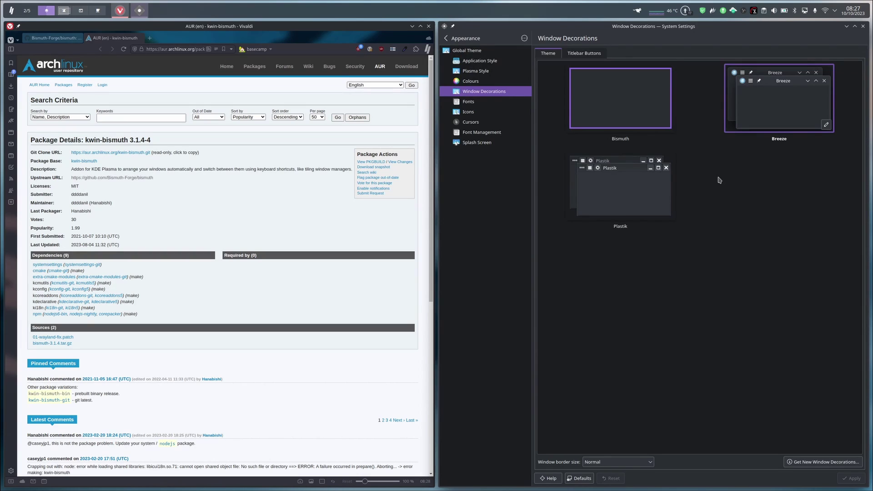
left_click(634, 93)
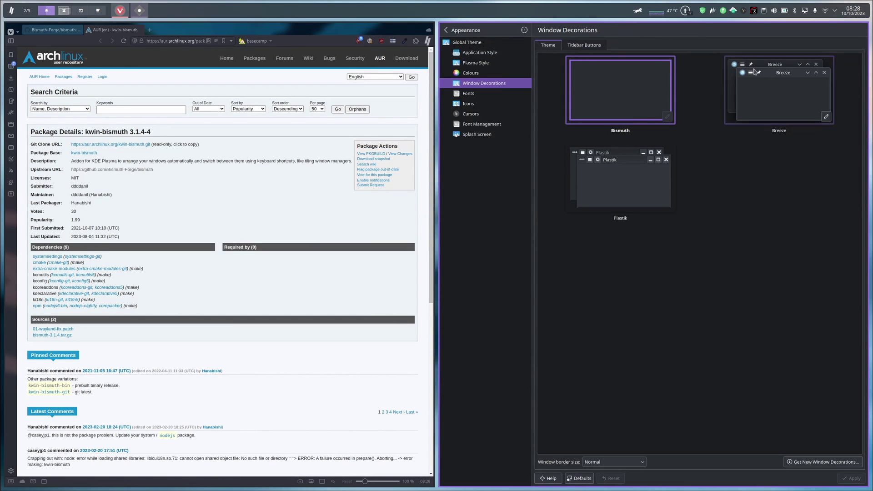
left_click(780, 106)
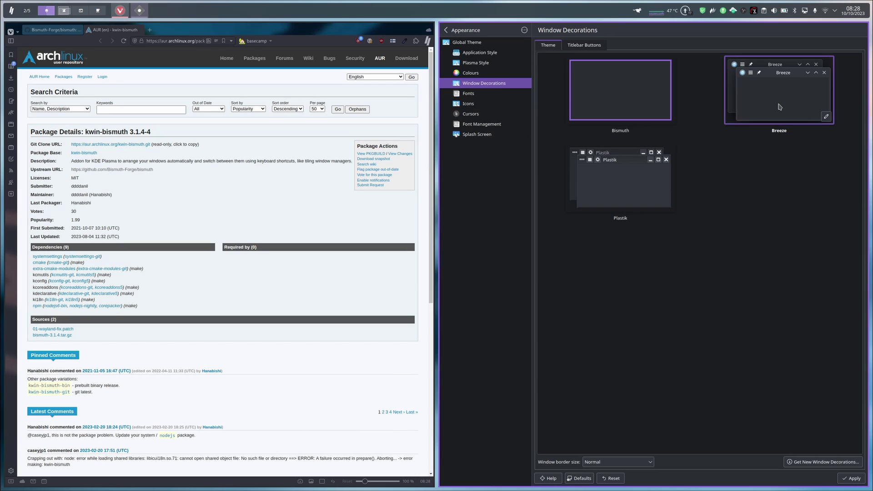
left_click(848, 478)
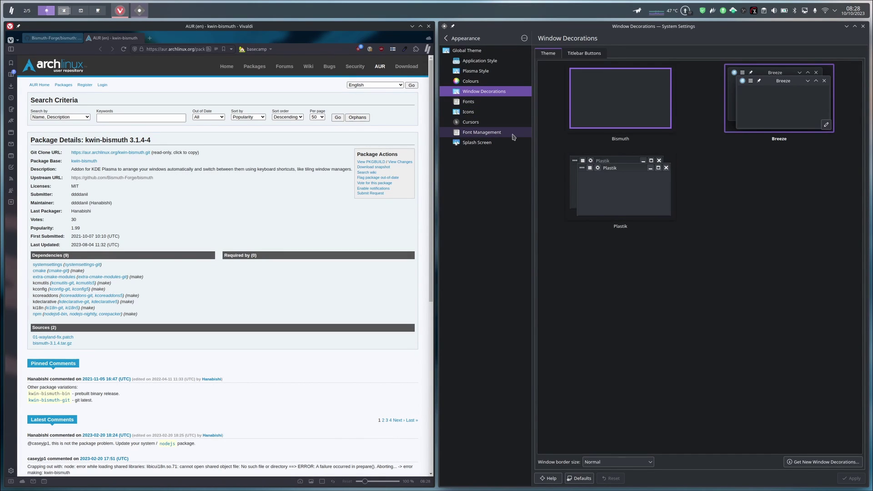
Open the Window Tiling shortcuts, then expand and collapse the Decrease Window Height entry.
left_click(459, 38)
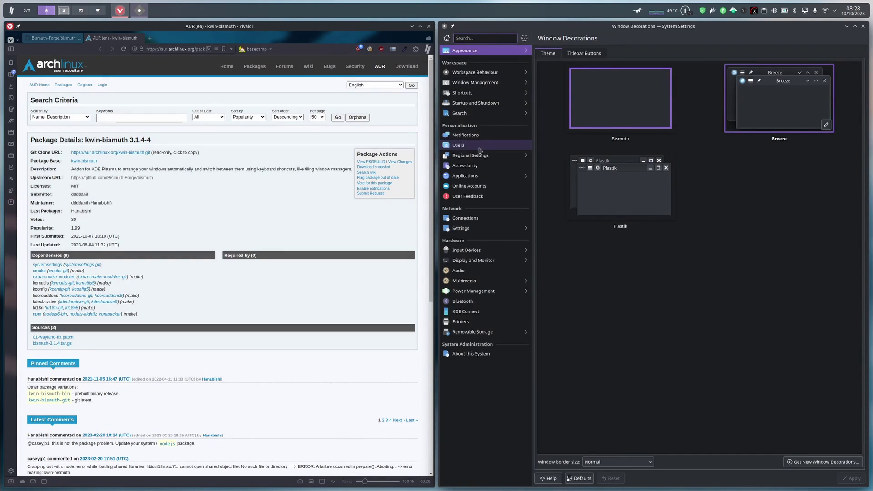
left_click(486, 94)
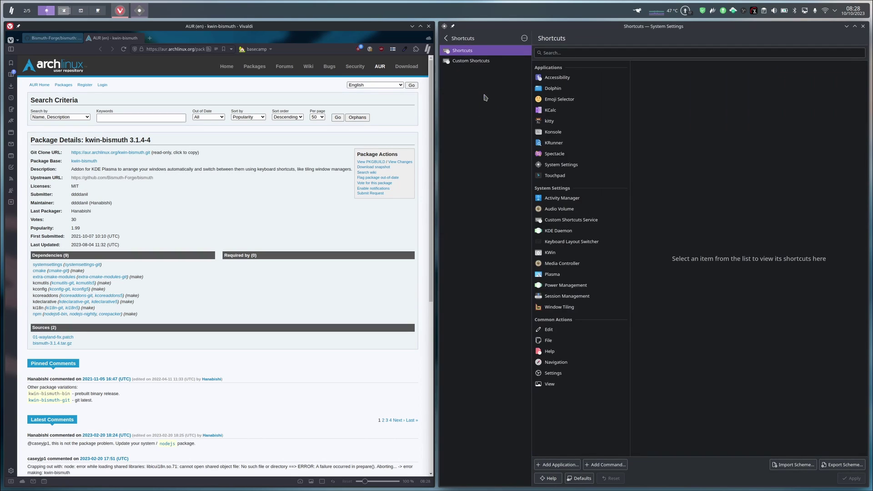
left_click(581, 309)
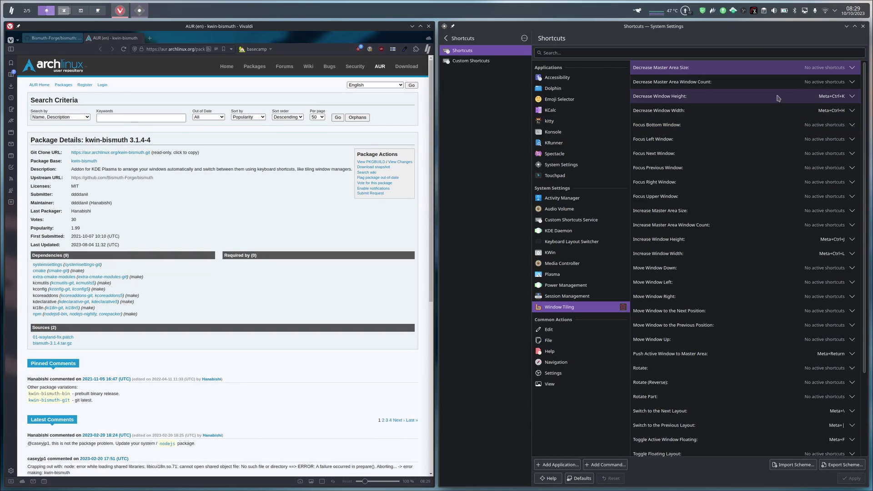
left_click(853, 96)
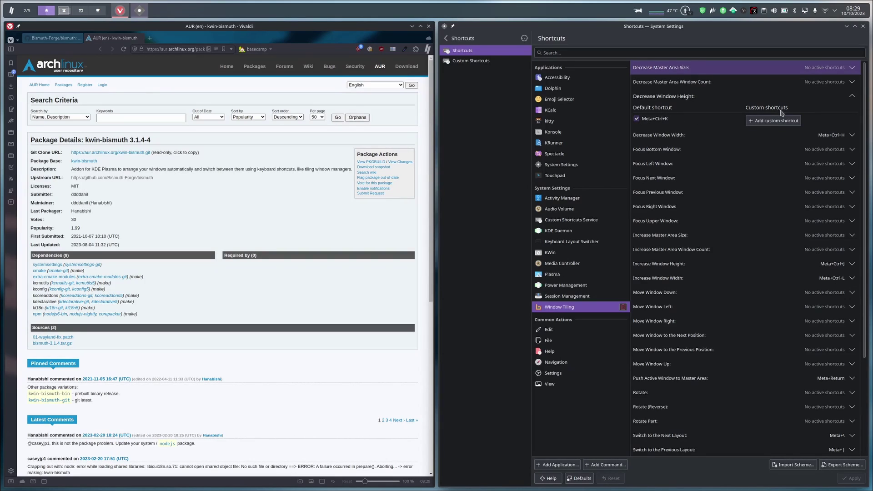
left_click(853, 96)
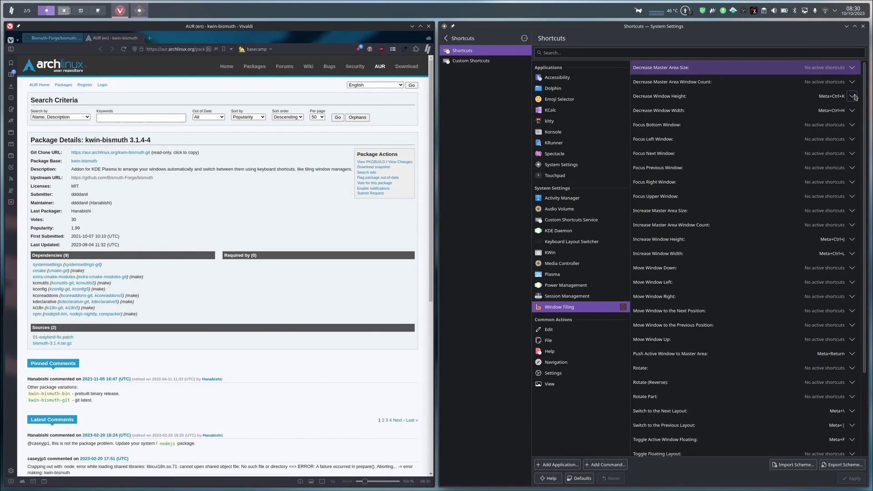
Switch to the Bismuth-Forge/bismuth GitHub tab and return to its repository file list.
left_click(54, 38)
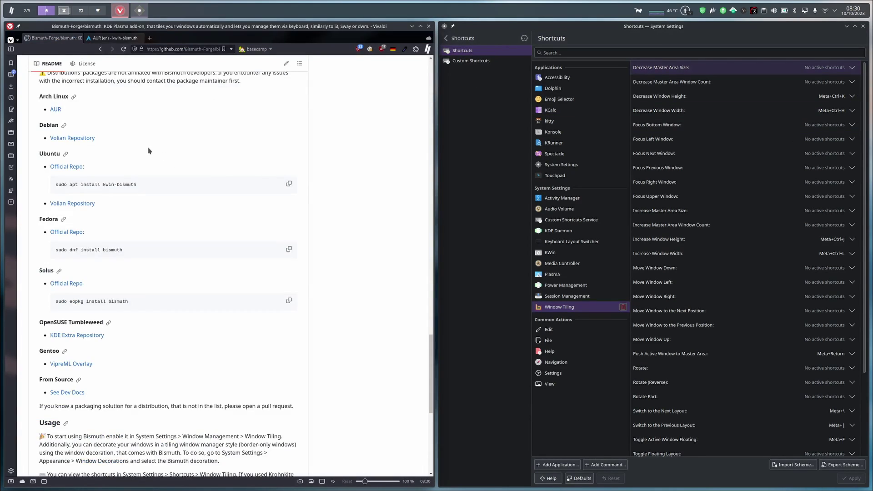
scroll(149, 151, "up", 20)
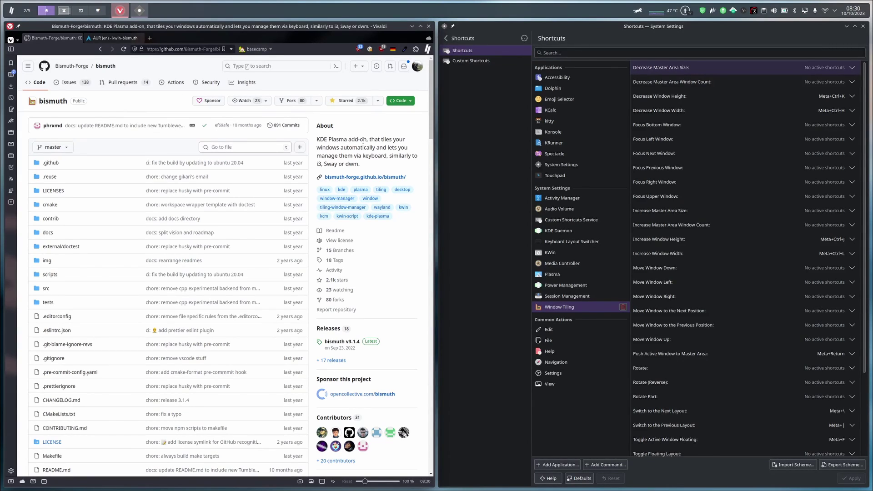
Go to Window Management > Window Tiling > Window Layouts, showing Monocle, Three Column and Spiral enabled.
left_click(460, 38)
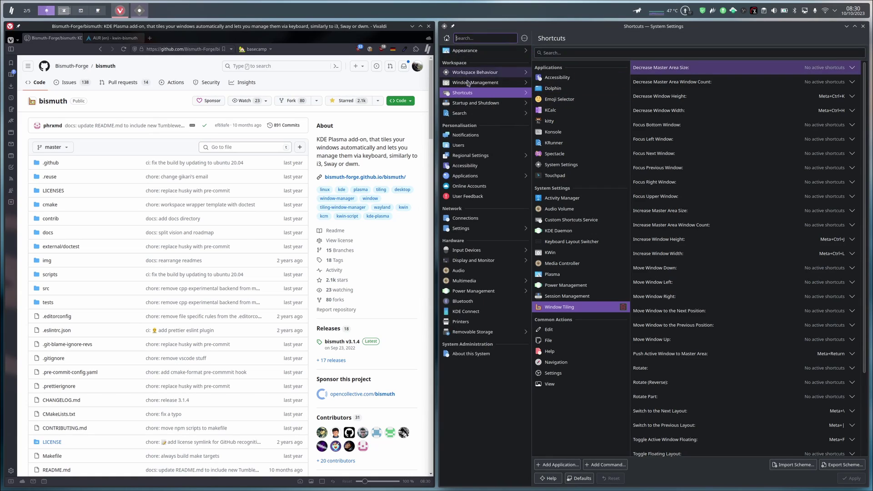
left_click(468, 82)
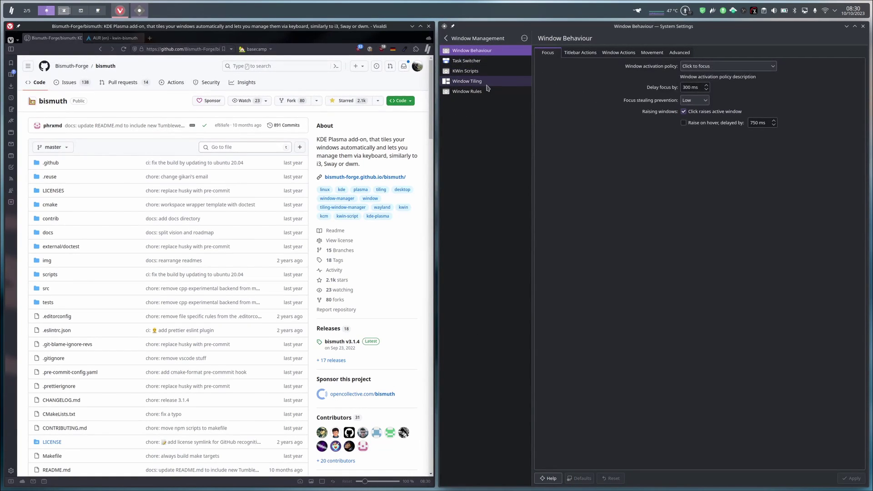
left_click(484, 83)
left_click(669, 116)
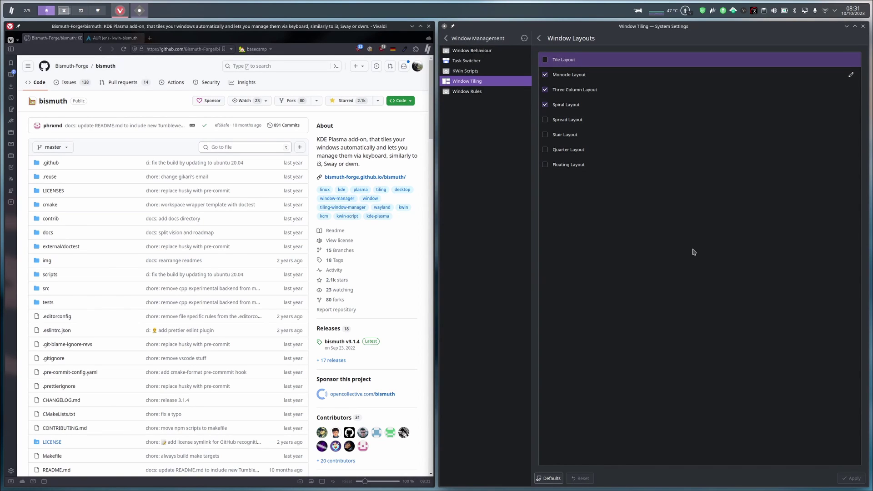
On another desktop, spawn auto-tiling kitty terminals and launch System Settings from KRunner ('syste').
key("ctrl+F3")
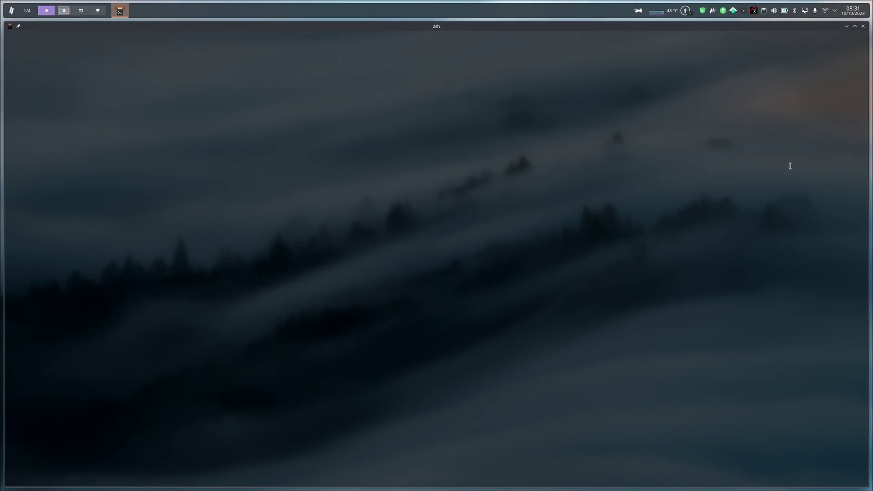
key("ctrl+alt+t")
key("ctrl+alt+t")
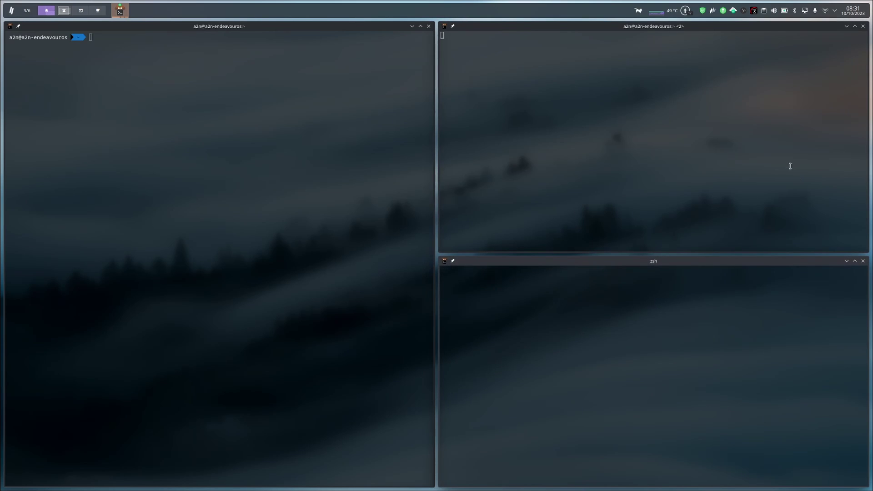
key("ctrl+alt+t")
key("ctrl+alt+t")
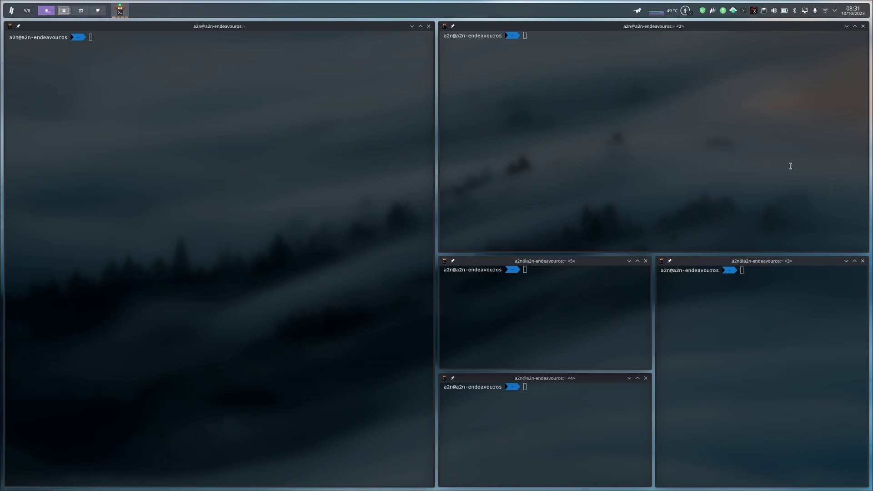
key("alt+space")
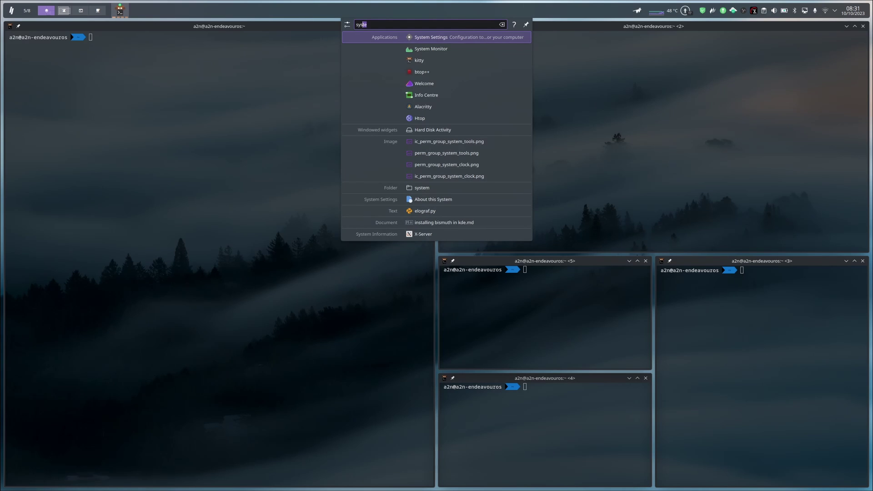
key("Return")
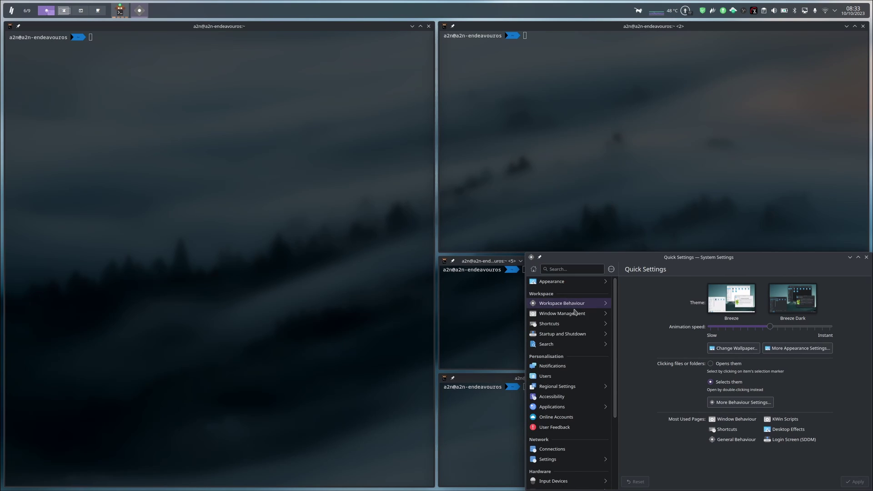
Start a new window rule with window class set to Unimportant so it matches any application.
left_click(579, 315)
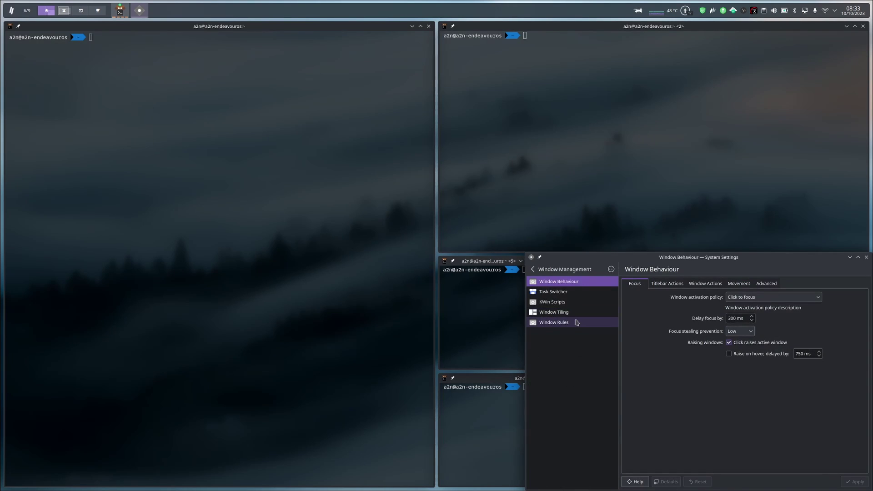
left_click(577, 323)
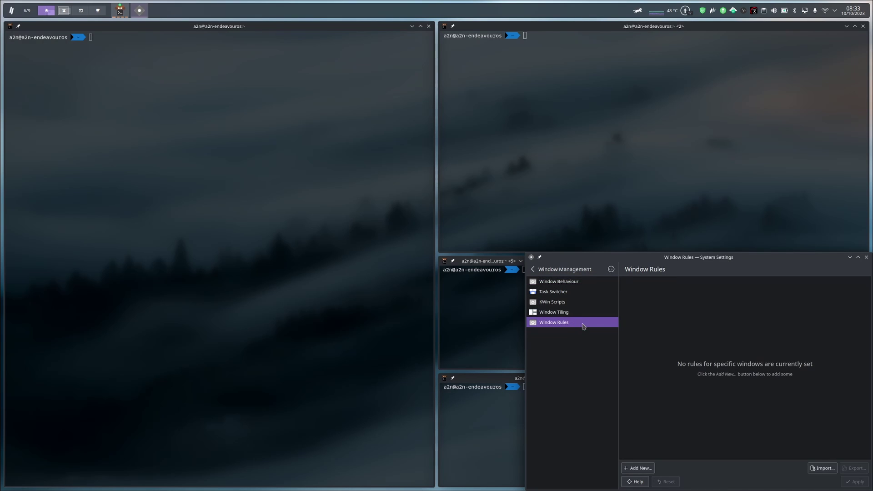
left_click(639, 469)
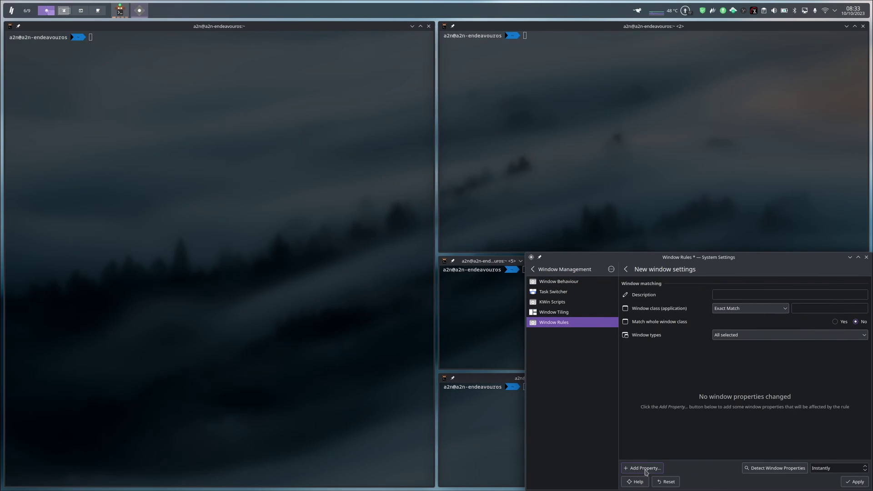
left_click(739, 310)
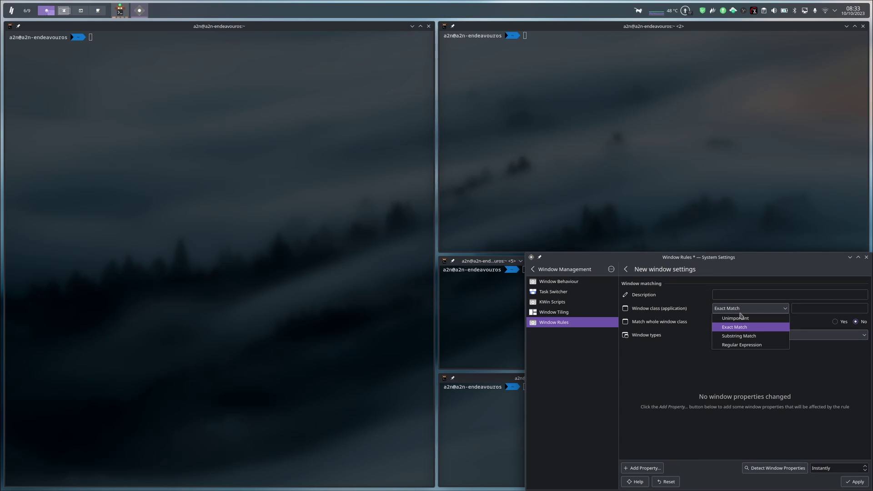
left_click(747, 319)
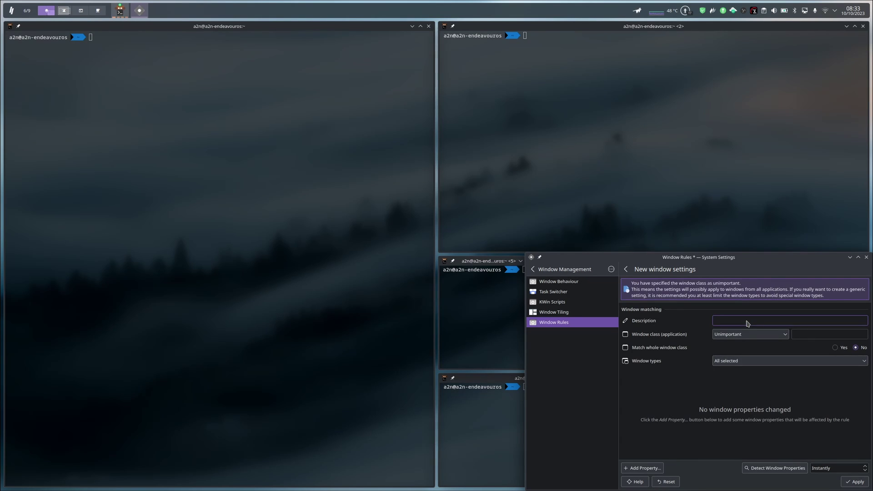
Restrict the rule's window types to Normal Window only.
left_click(738, 362)
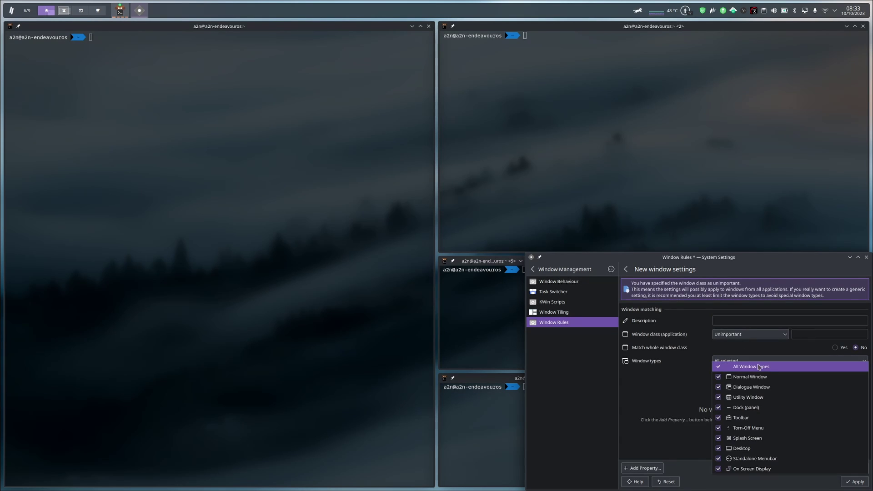
left_click(719, 368)
left_click(719, 377)
left_click(636, 380)
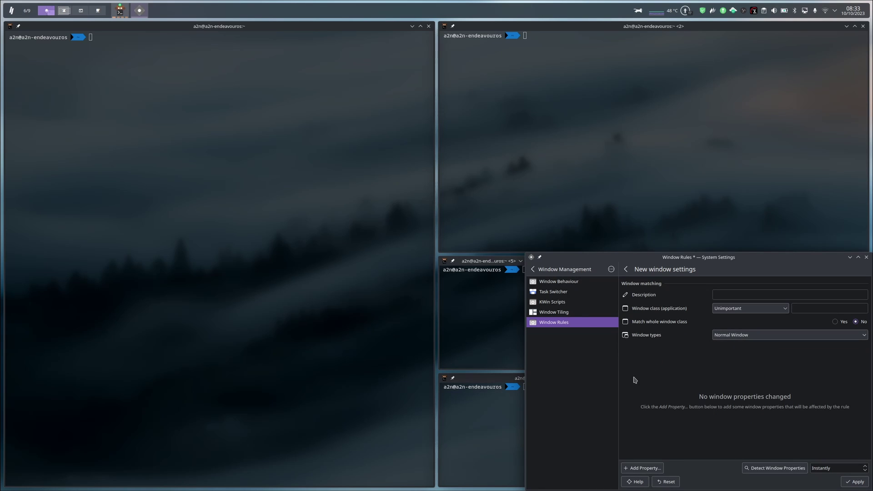
Add a forced Minimum Size property of 0 x 0 and apply the rule.
left_click(660, 467)
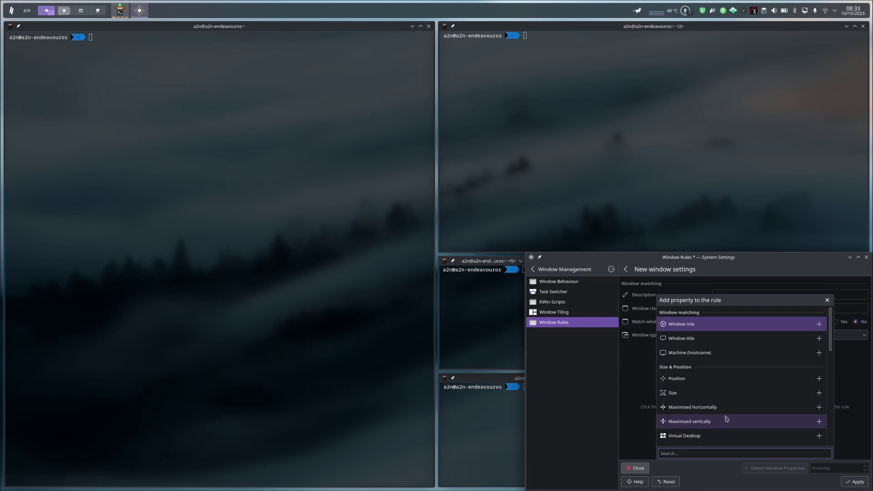
scroll(727, 419, "down", 5)
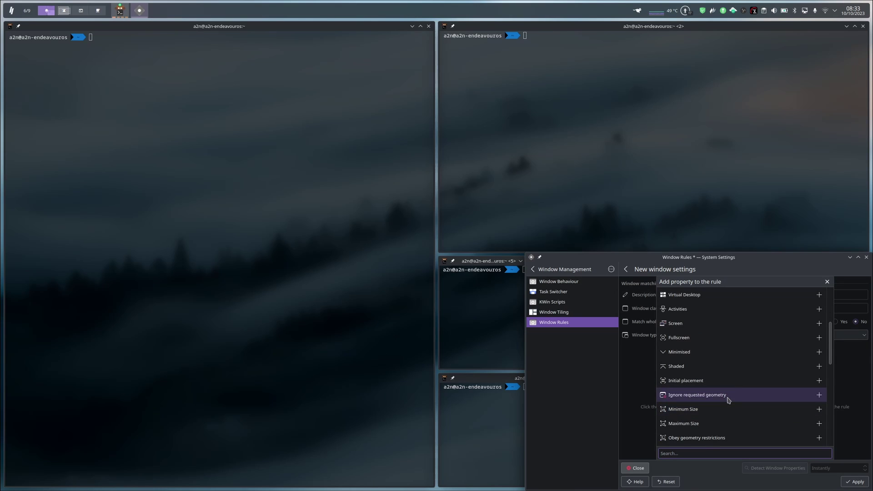
scroll(715, 420, "down", 1)
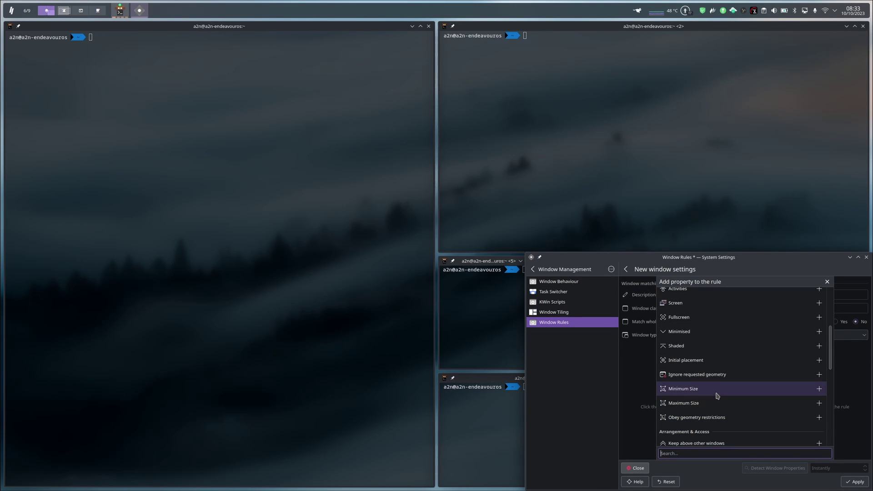
left_click(717, 392)
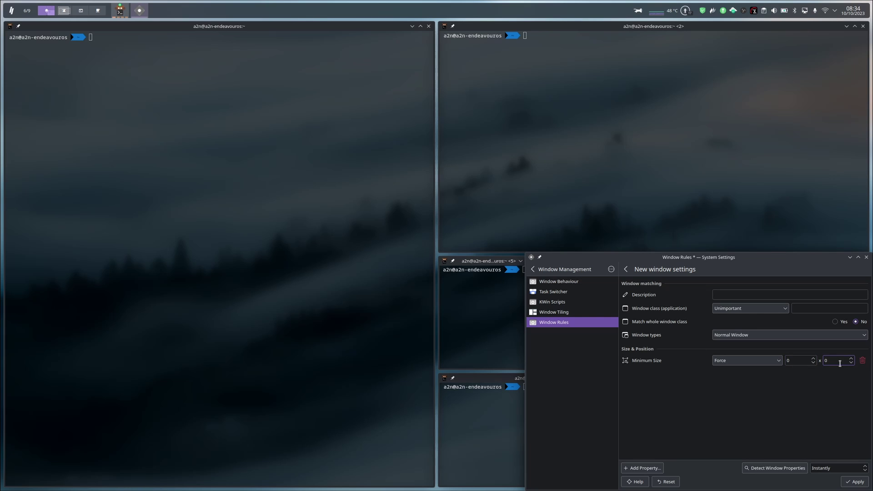
left_click(850, 484)
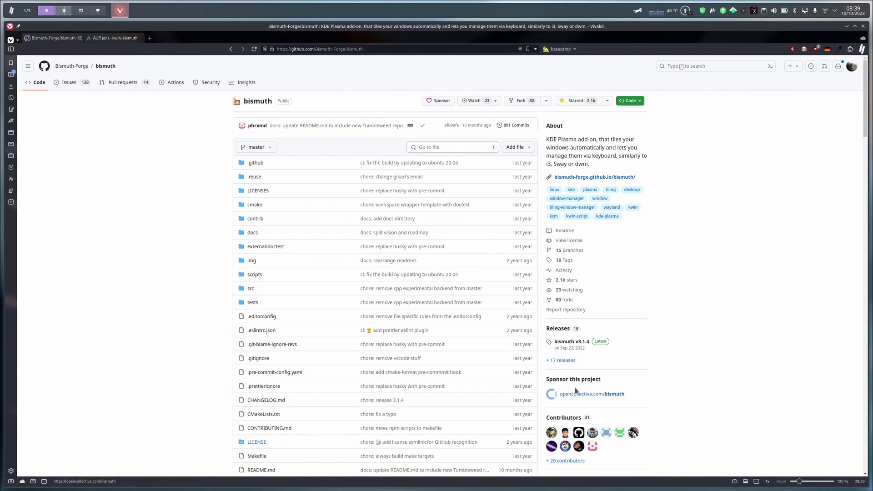
Scroll the bismuth repository page down to the README 'Making tiling window management easy. On KDE Plasma.'.
scroll(655, 381, "down", 1)
scroll(658, 381, "down", 2)
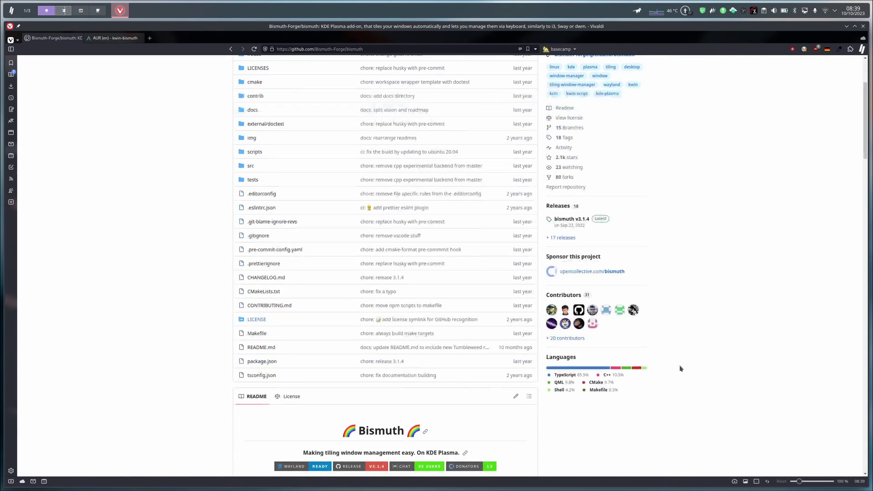